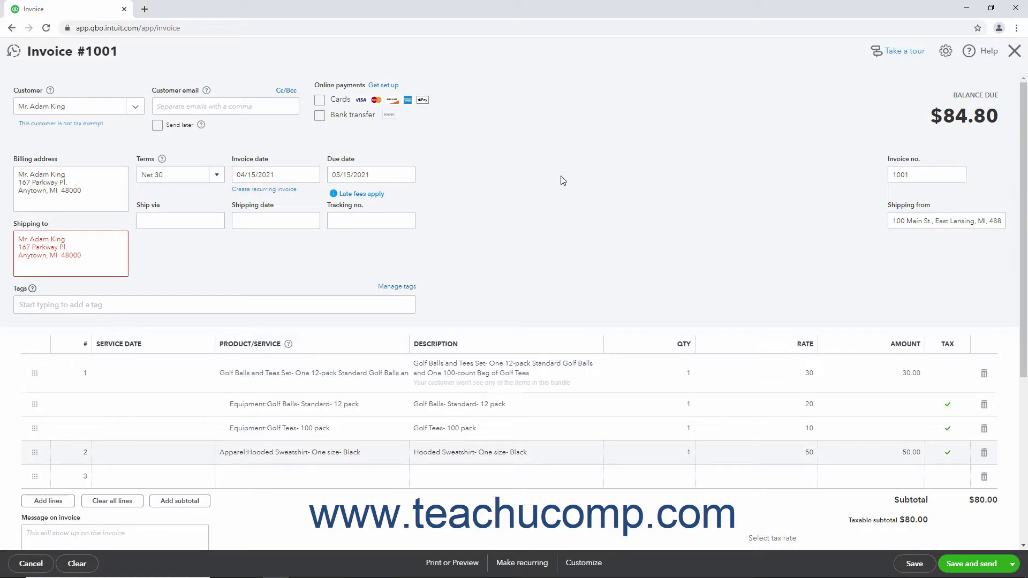
- Apply a 20 percent discount to invoice #1001, taking $16.00 off for a $68.80 total
scroll(562, 180, down, 4)
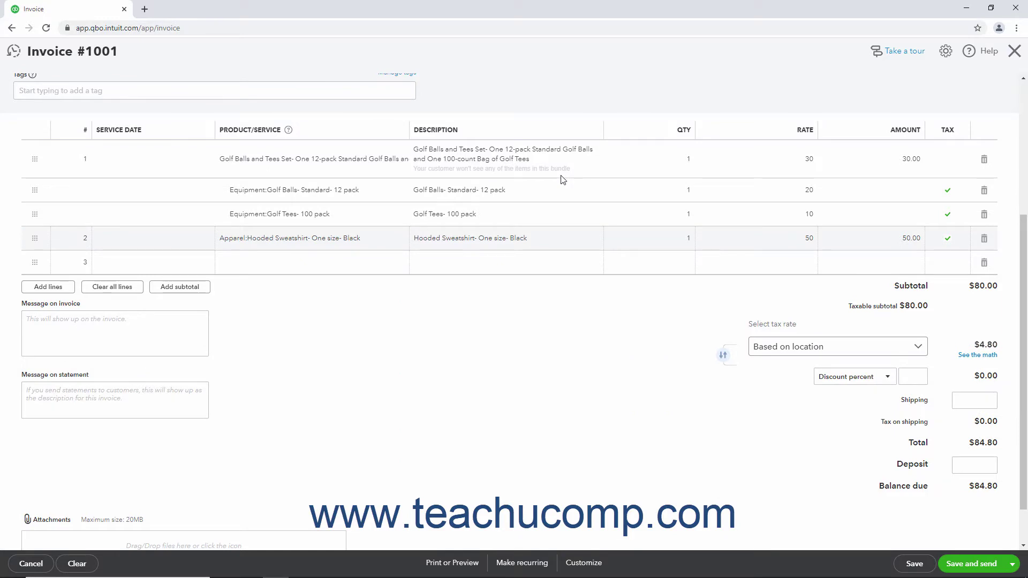
click(888, 379)
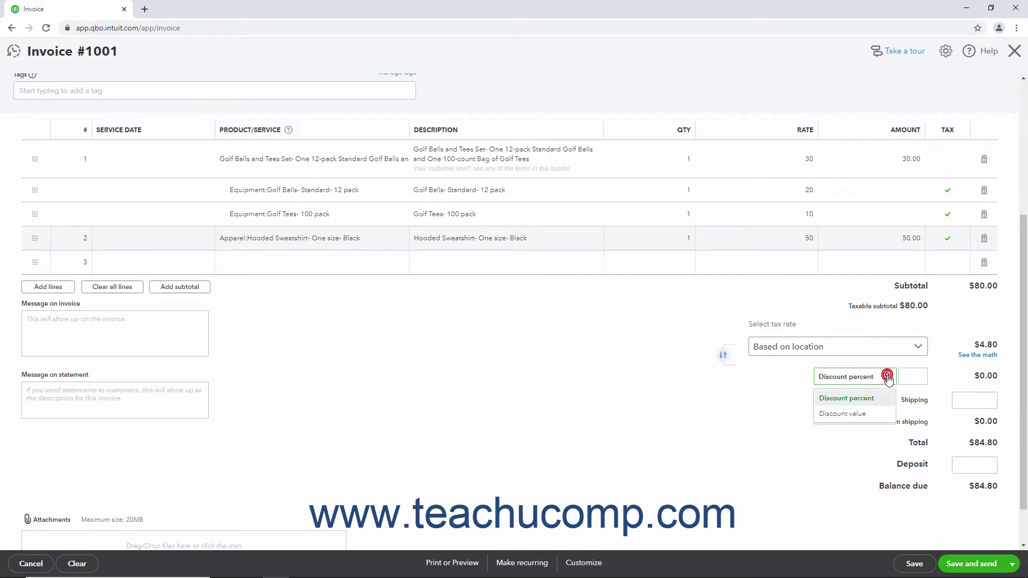
click(872, 401)
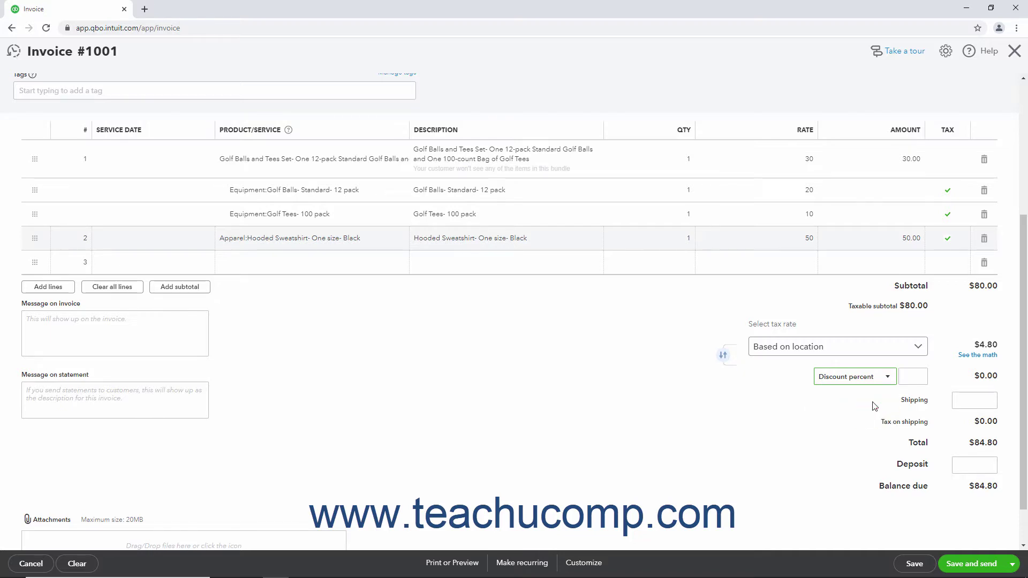
click(912, 375)
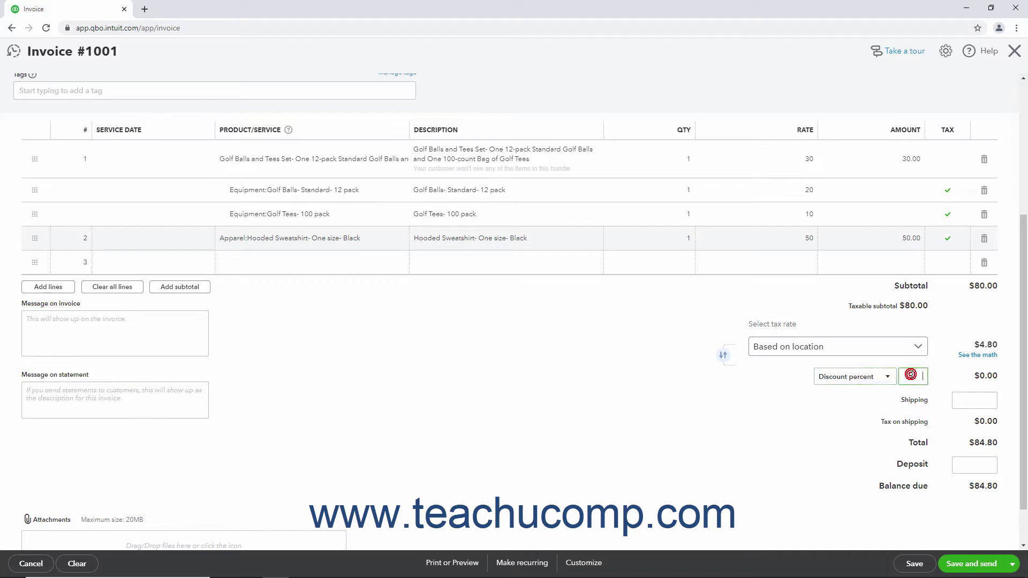
text(20)
click(961, 402)
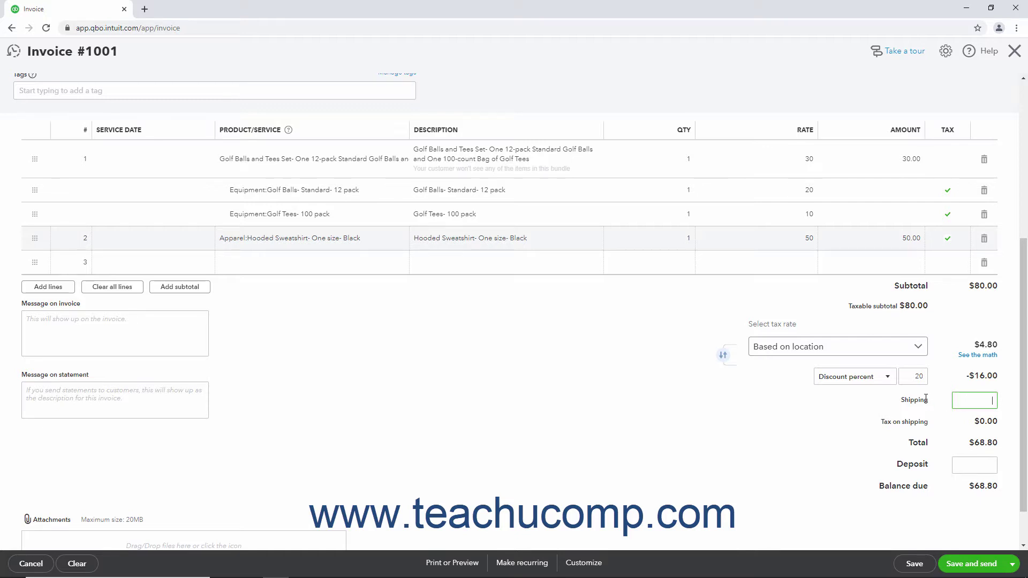
- Move the discount above sales tax, making tax $3.84 and the total $67.84
click(723, 359)
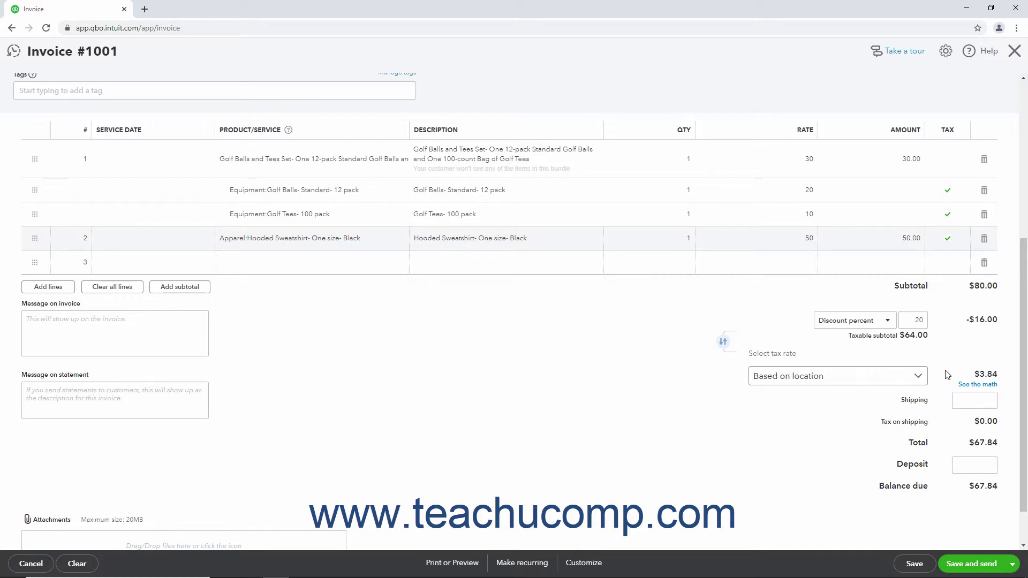
- Review the $3.84 sales tax calculation and the Golf Tees and Hooded Sweatshirt lines
click(968, 386)
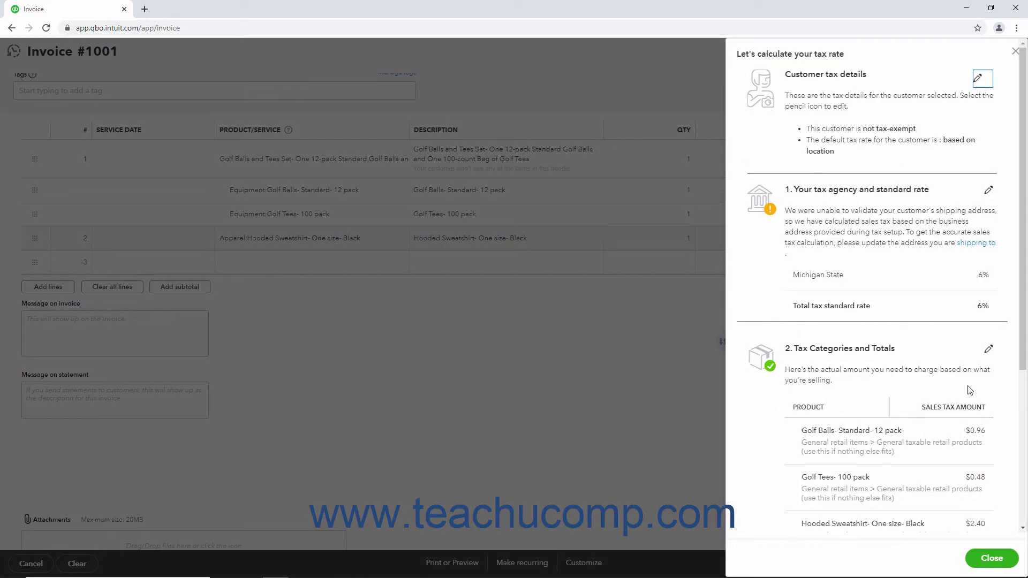
click(1015, 51)
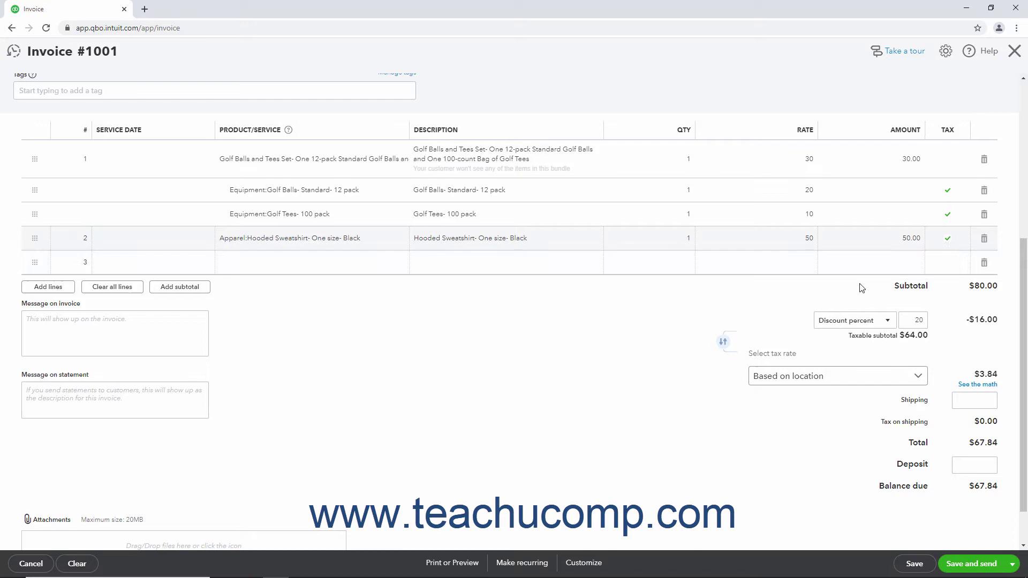
click(542, 219)
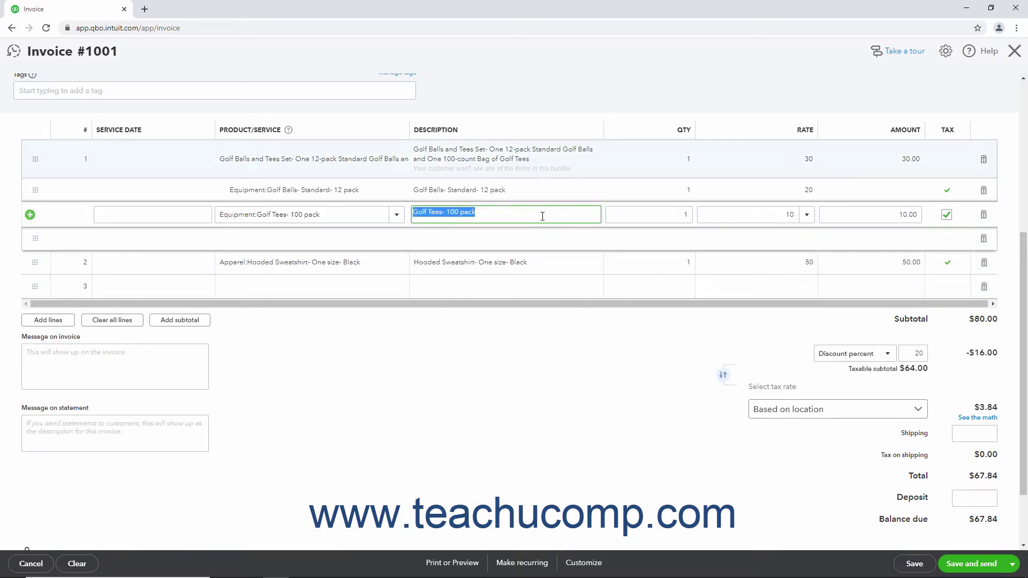
click(540, 263)
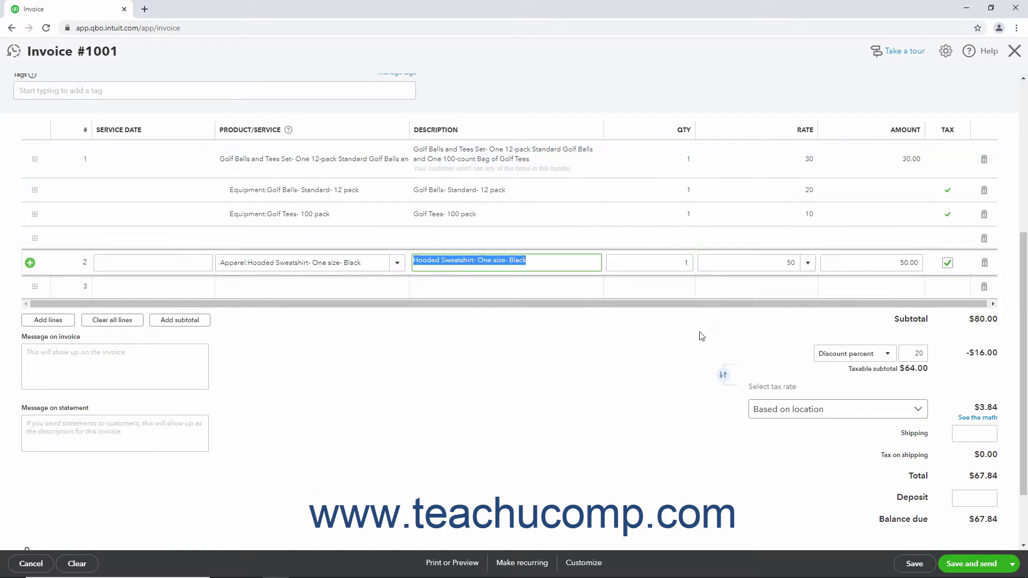
click(971, 417)
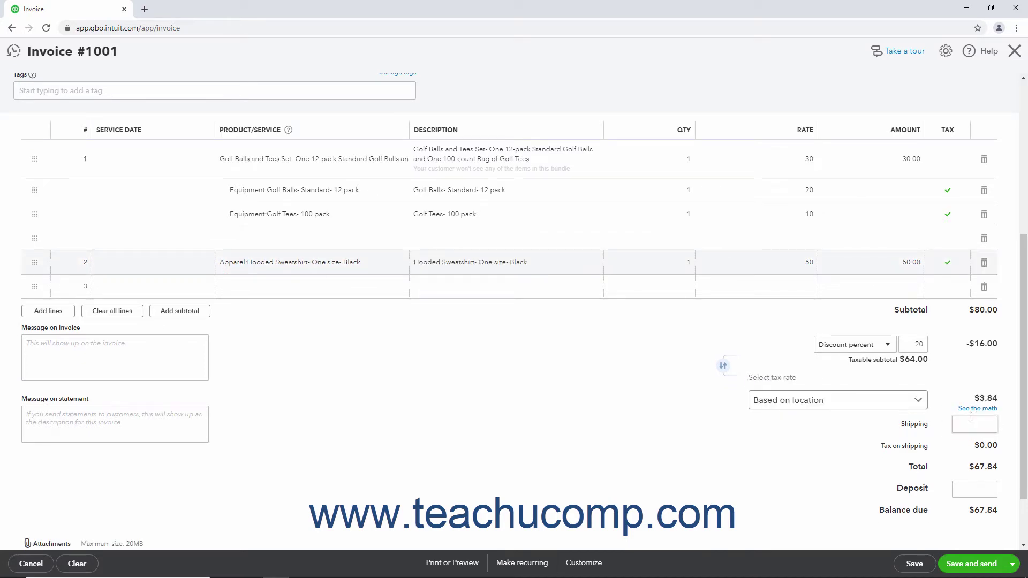
click(975, 409)
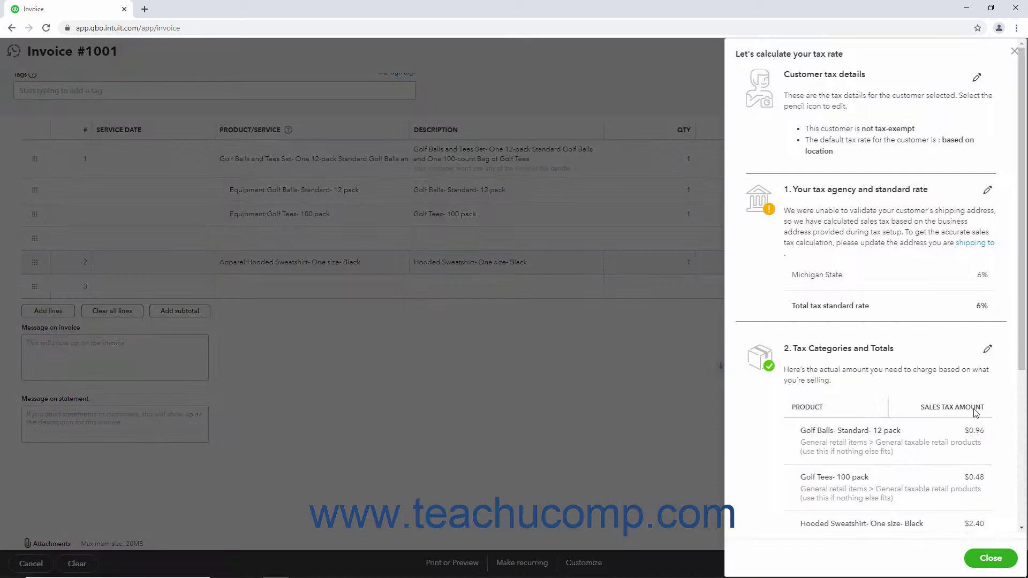
scroll(947, 397, down, 4)
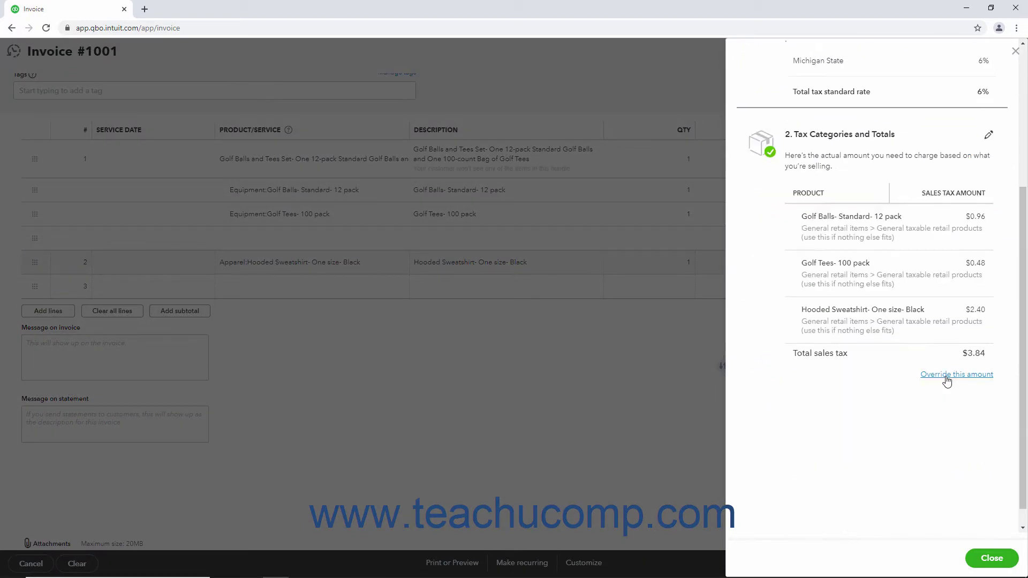
click(1015, 51)
scroll(902, 108, up, 6)
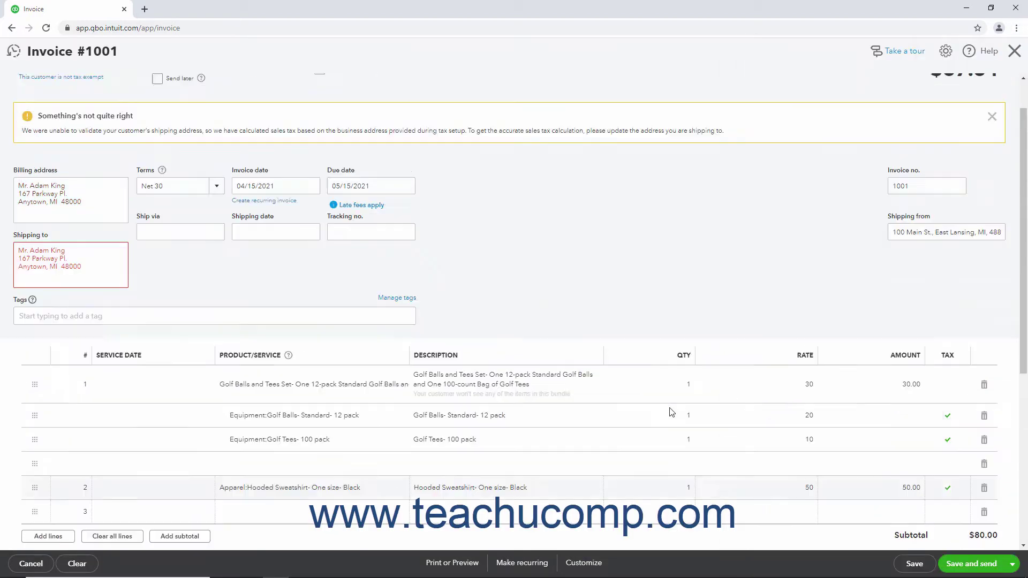
- Leave invoice #1001 without saving and go to the Products and Services list
click(1015, 50)
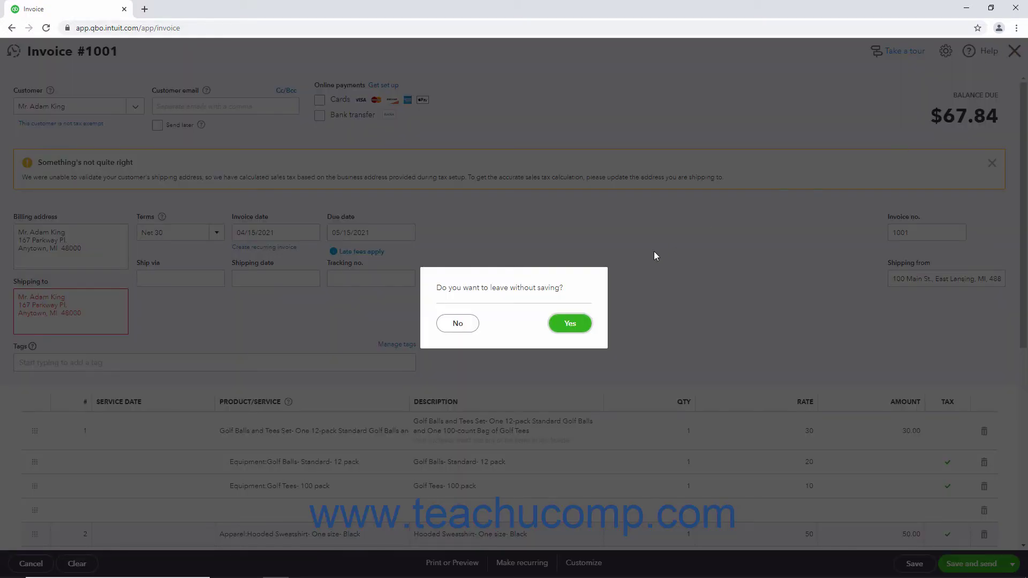
click(563, 323)
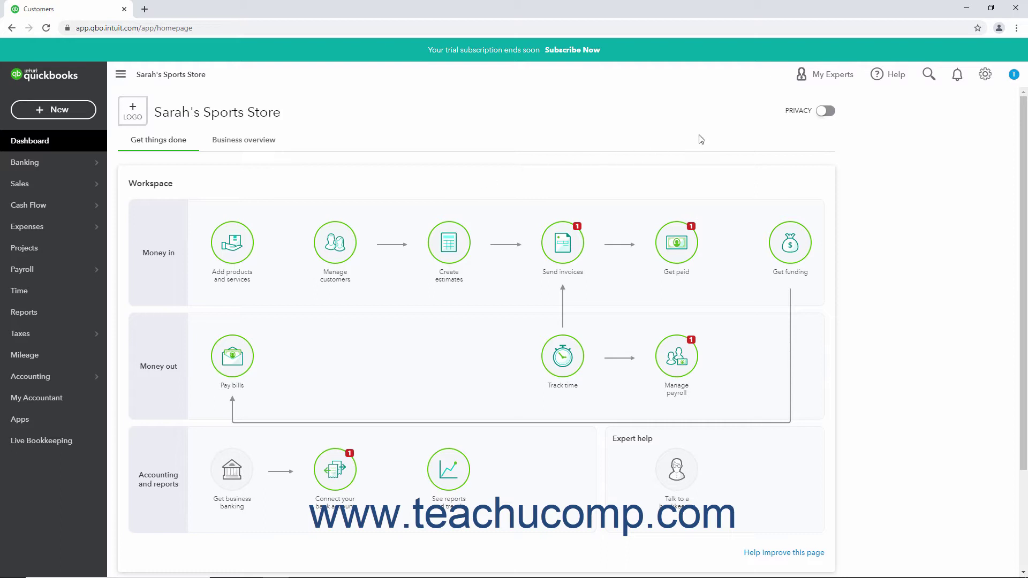
click(984, 76)
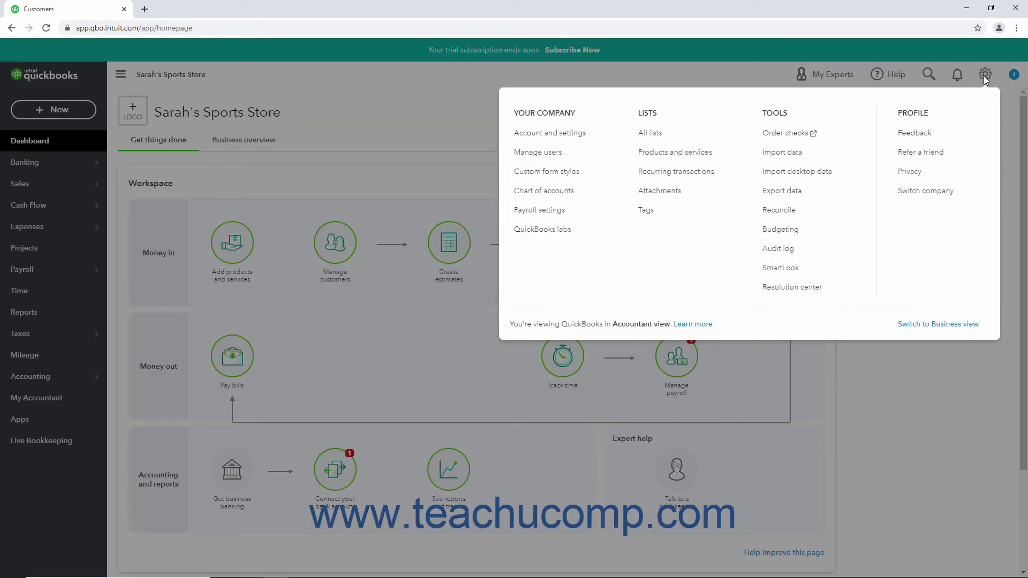
click(672, 155)
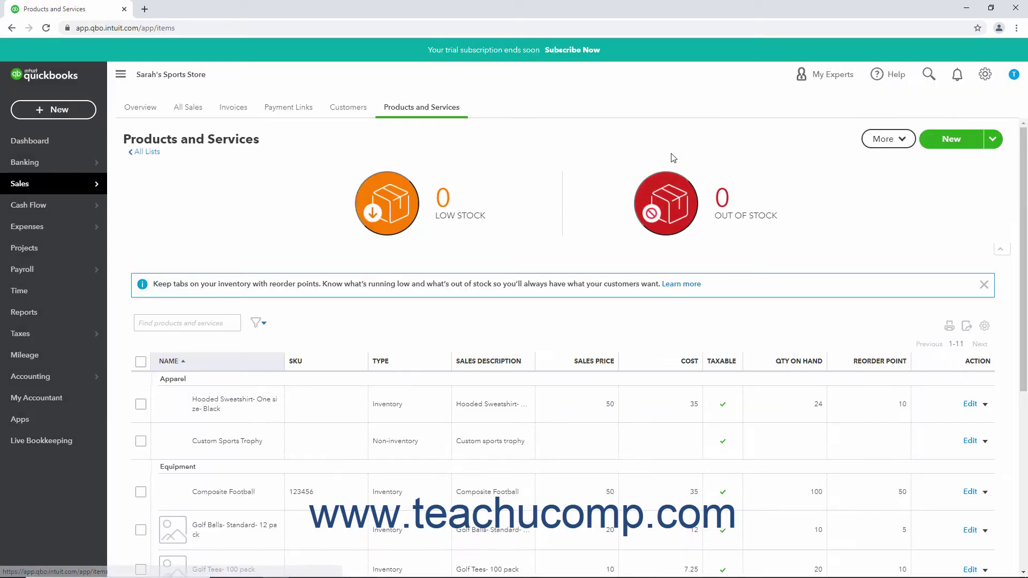
- Create a Non-inventory item named 'Discount- 20% Off Golf Equipment' and copy that name
click(945, 145)
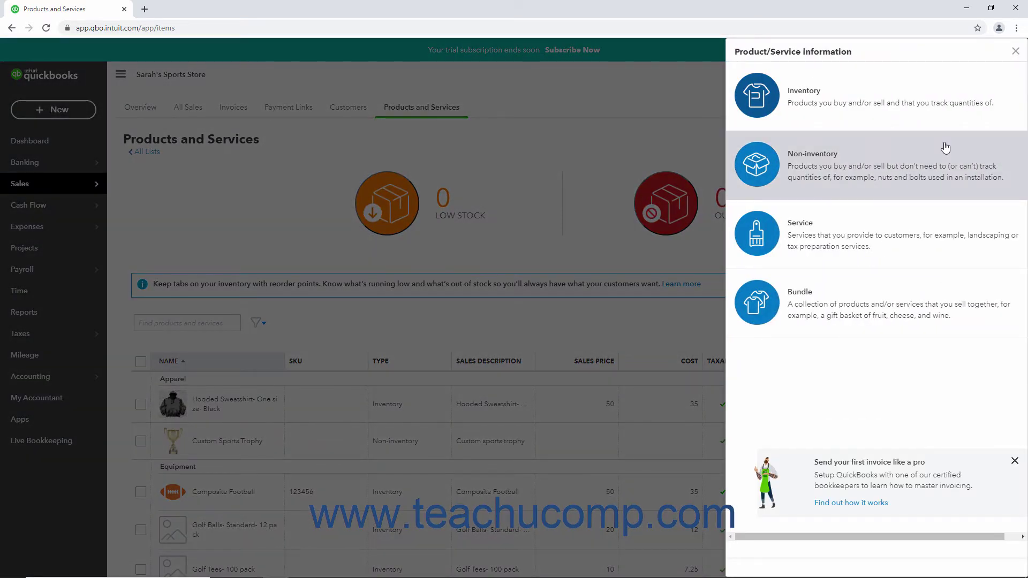
click(903, 166)
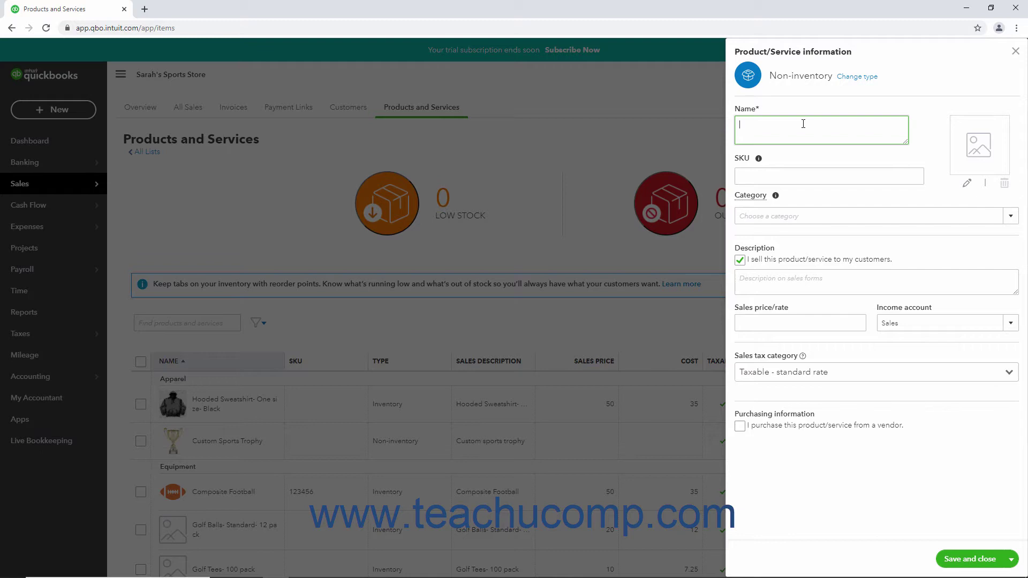
text(Discount- 20% Off Golf Equipment)
triple_click(868, 124)
key(ctrl+c)
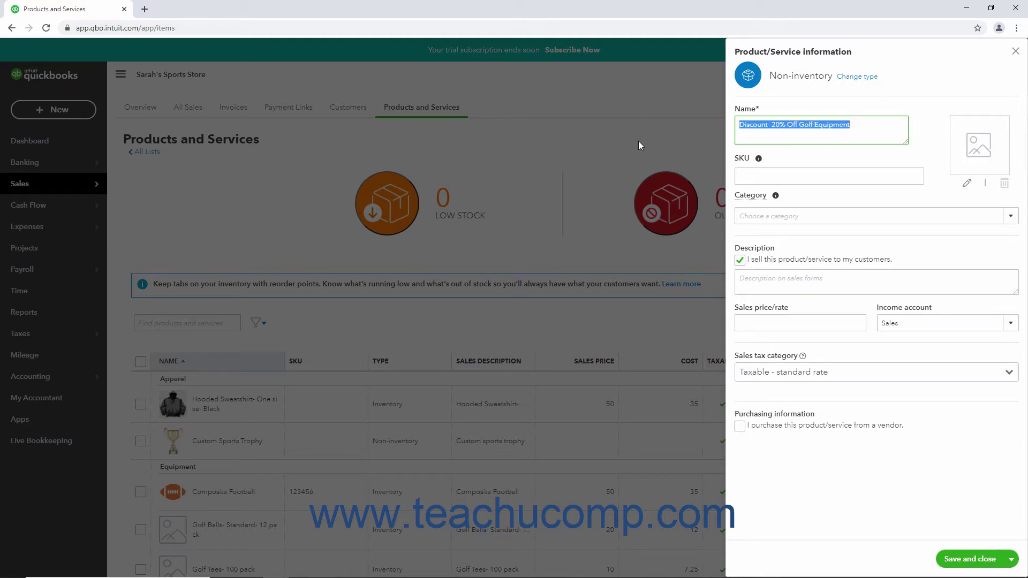
click(761, 278)
- Paste the name as the description and set the sales rate to -20% (-0.20)
key(ctrl+v)
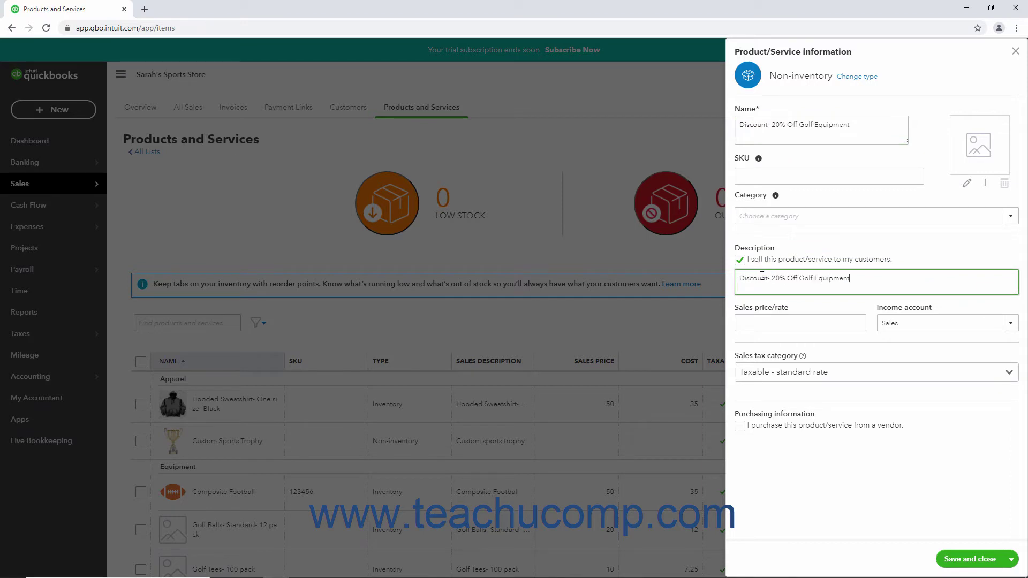
click(757, 323)
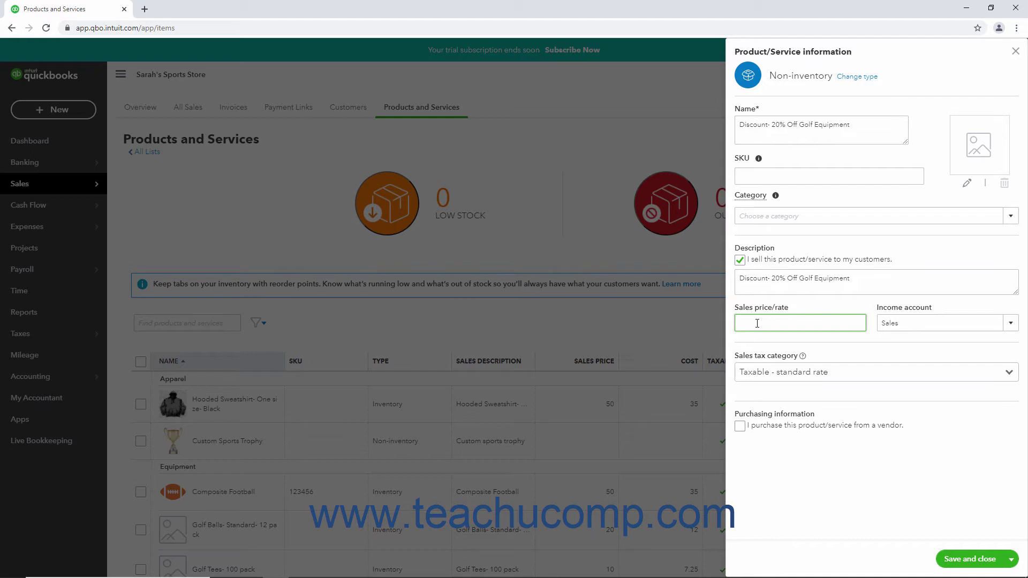
text(-20%)
key(Tab)
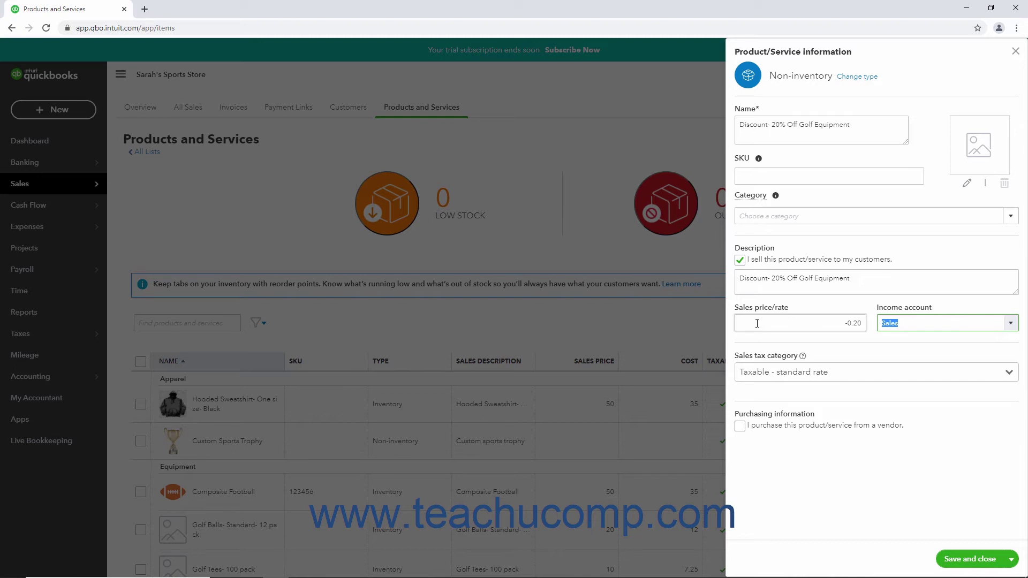
- Post the item to Discounts given, keep it taxable at the standard rate, and save it
click(1011, 324)
scroll(846, 427, up, 2)
click(847, 427)
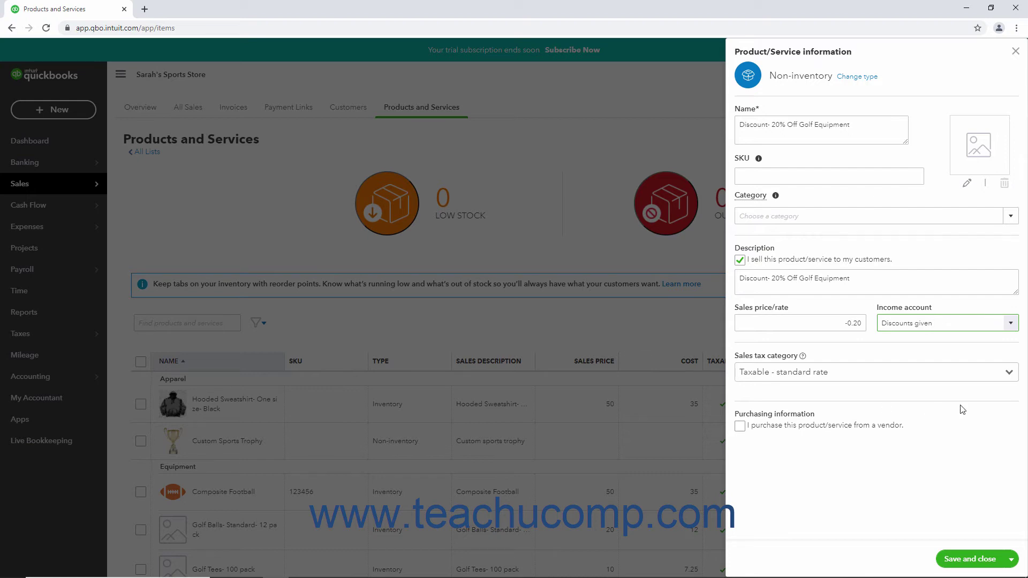
click(1005, 377)
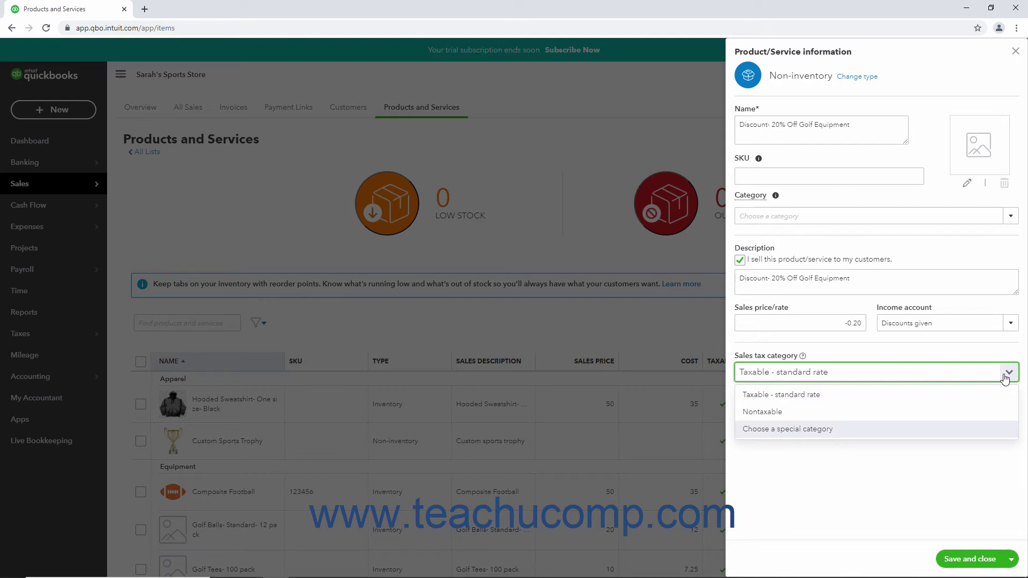
click(1005, 377)
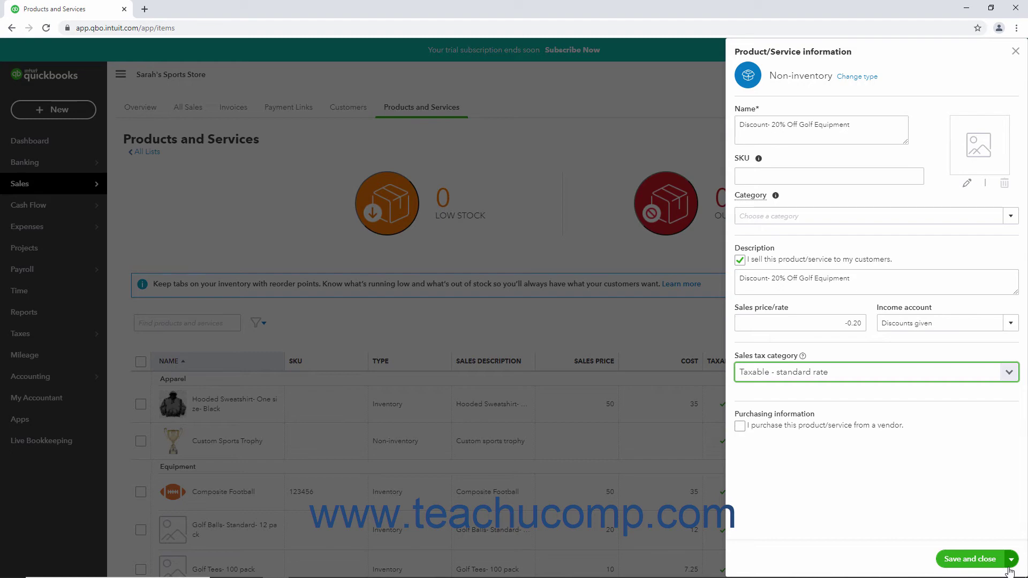
click(963, 560)
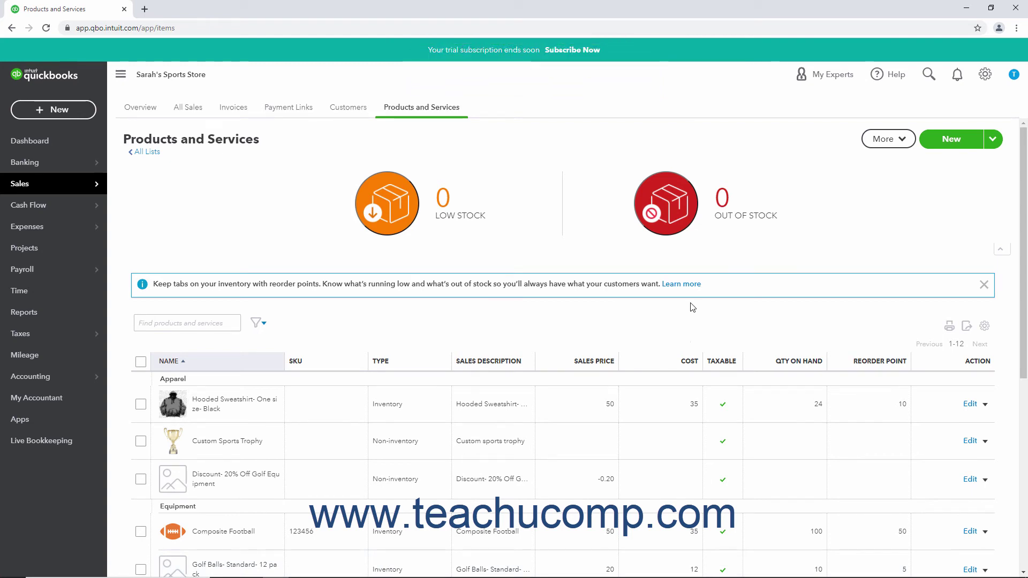
- Open a new blank Invoice #1001 from the + New menu
click(83, 116)
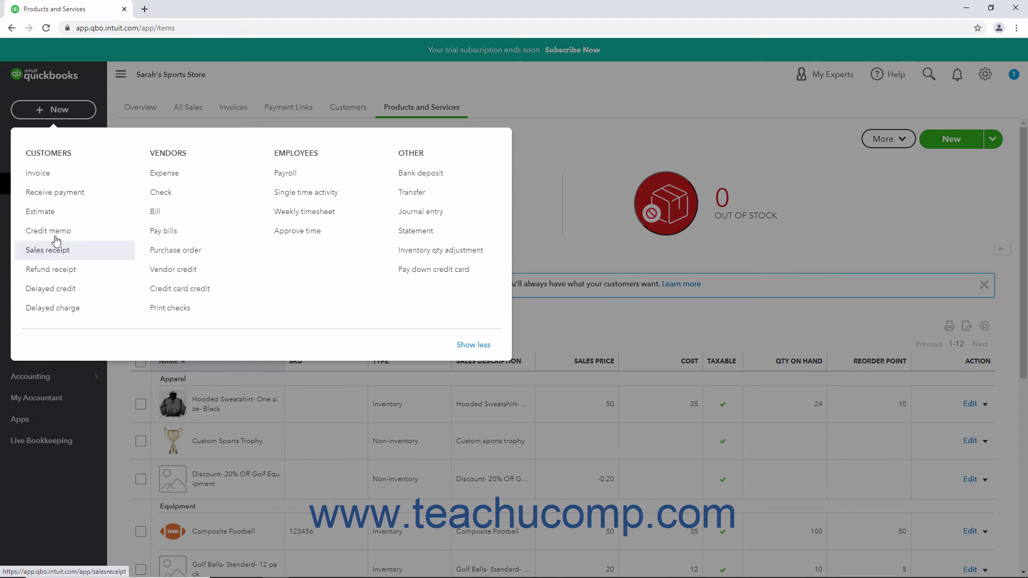
click(55, 177)
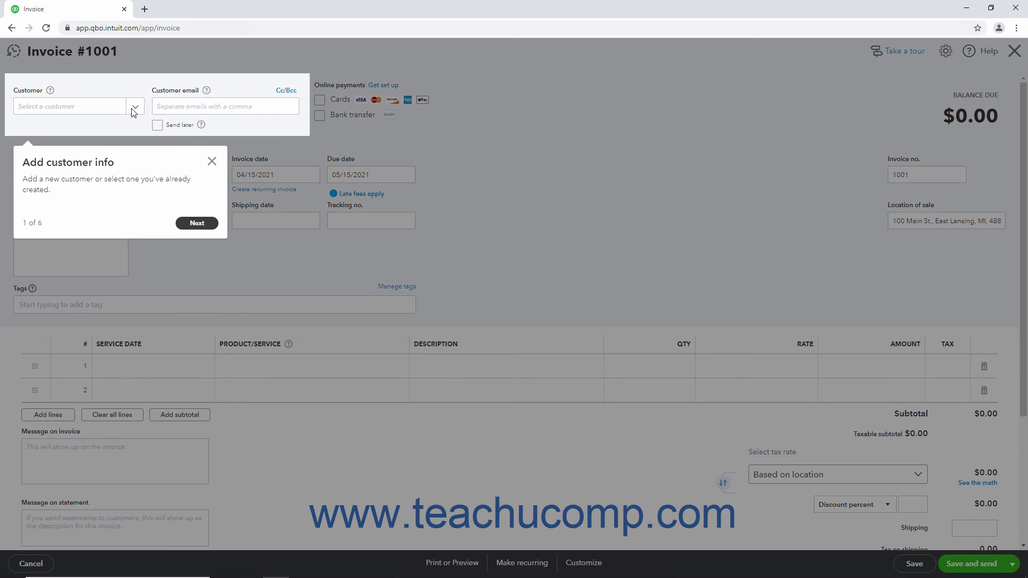
- Dismiss the tour tip and select the existing individual customer for the invoice
click(212, 161)
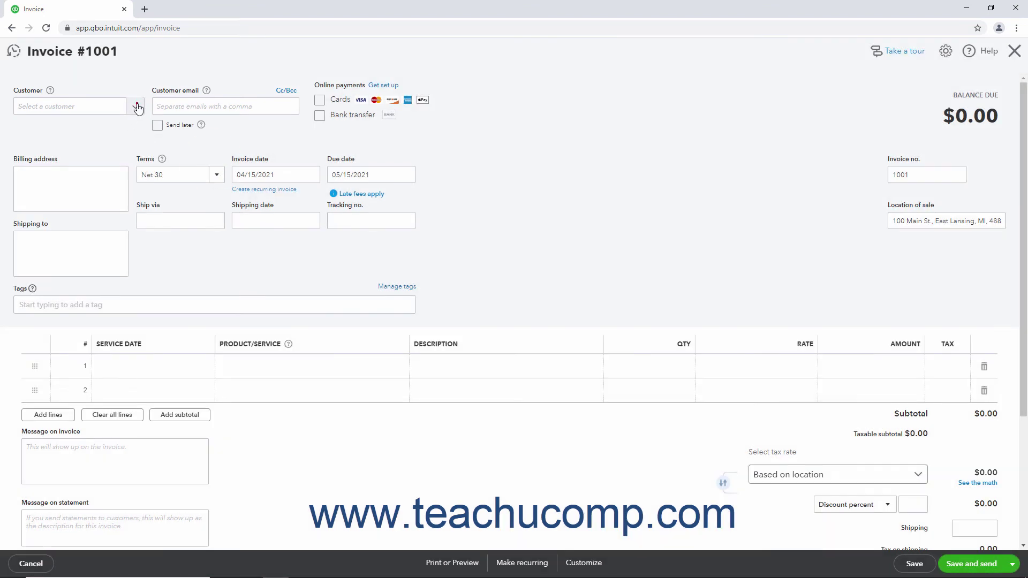
click(137, 106)
scroll(109, 214, down, 2)
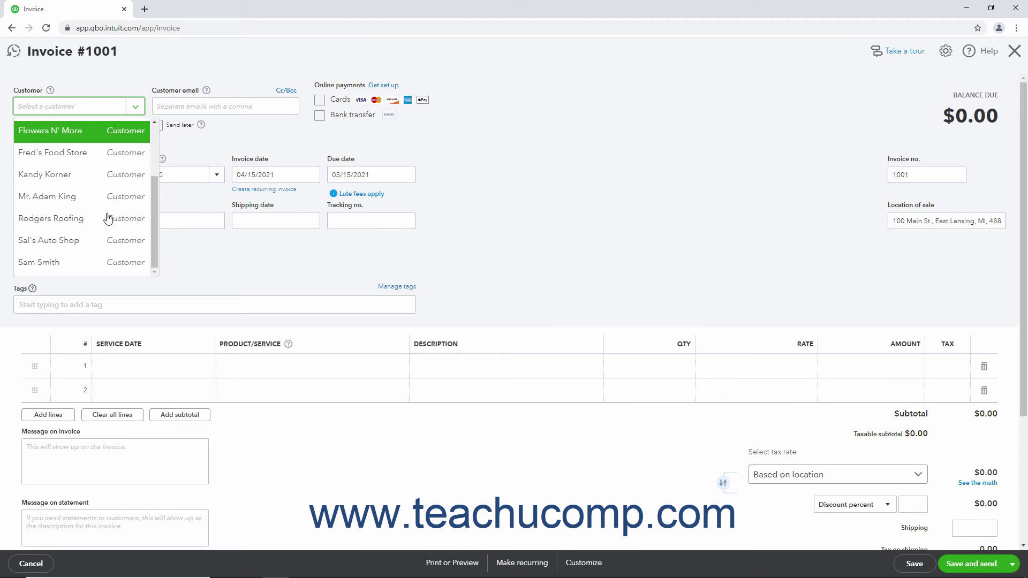
click(105, 208)
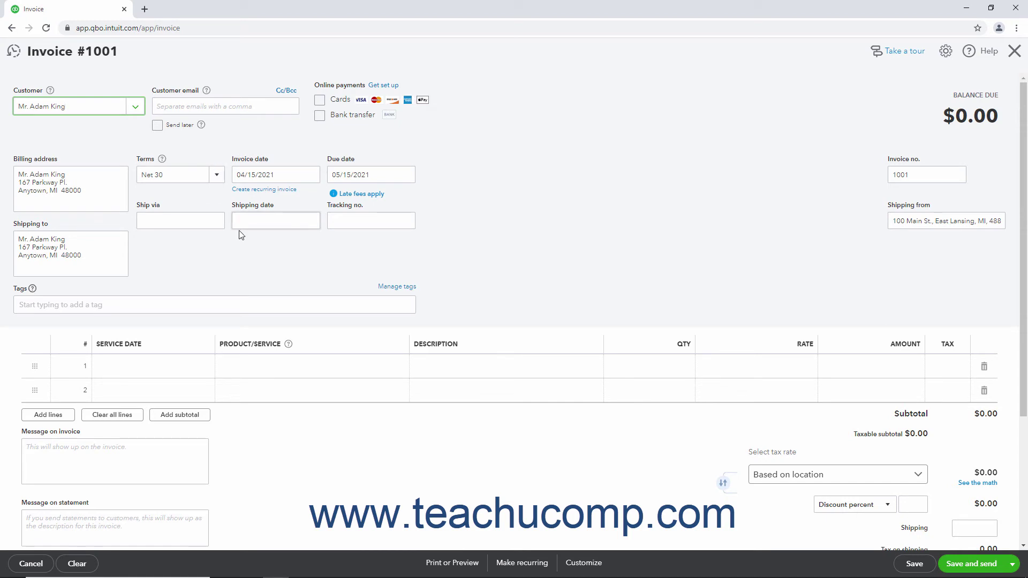
- Put 2 Golf Balls and Tees Set bundles on line 1, totalling $60.00
click(261, 371)
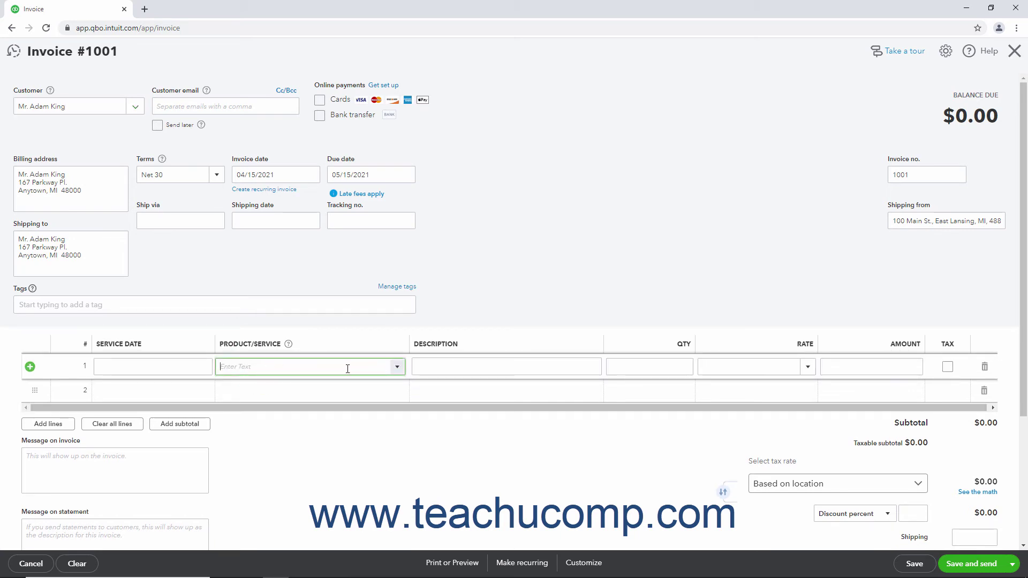
click(394, 367)
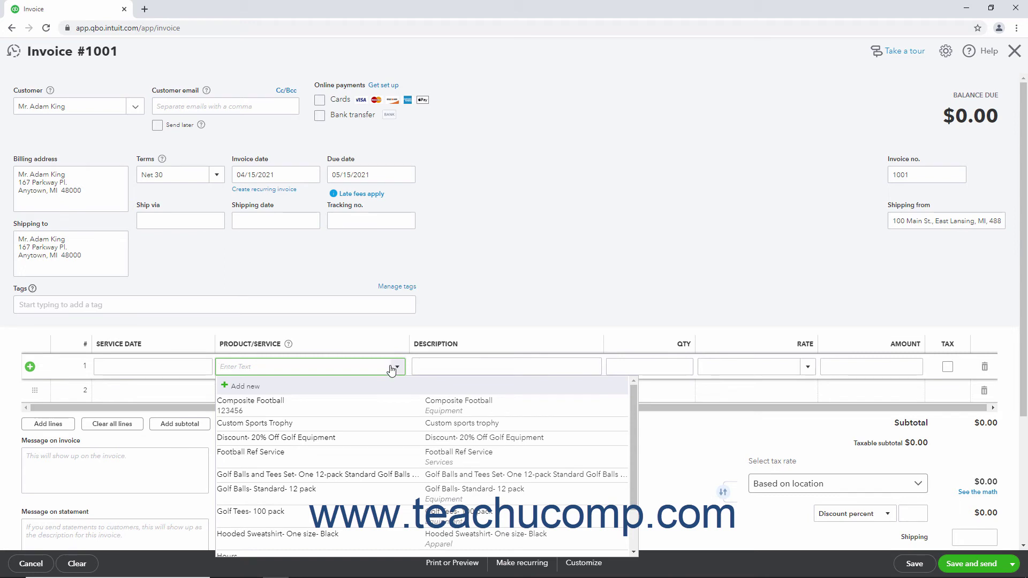
click(394, 475)
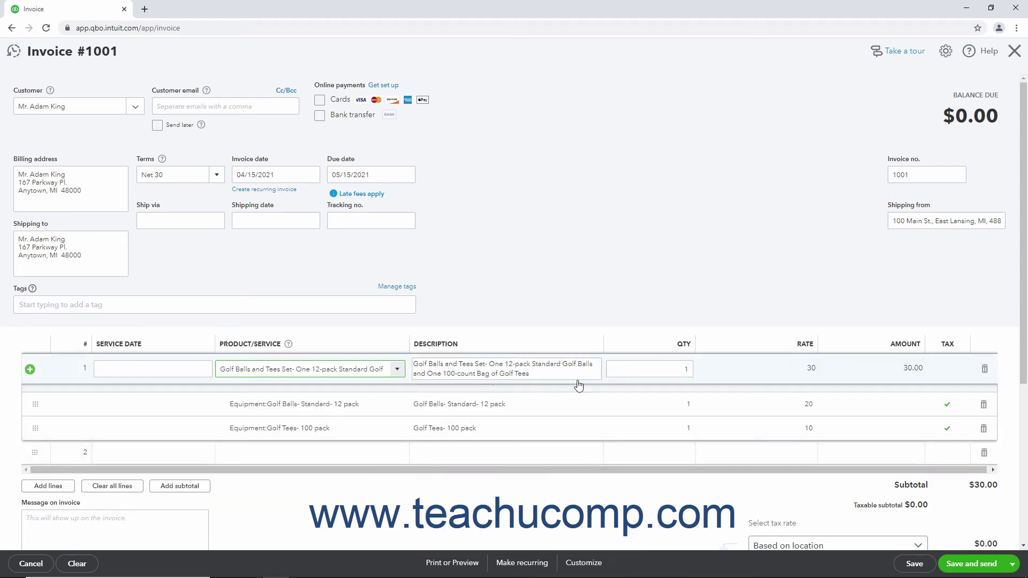
click(679, 369)
text(2)
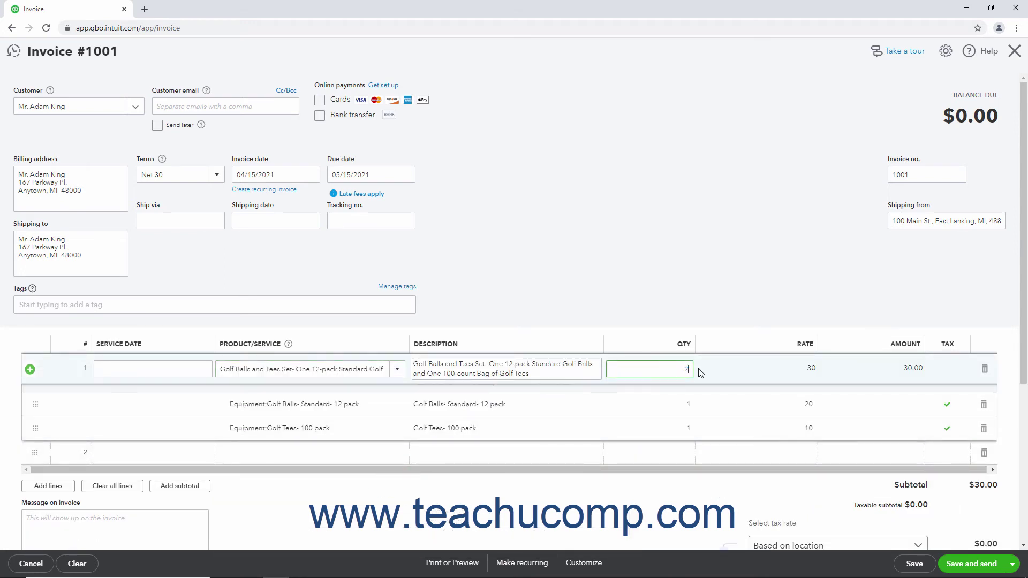
click(792, 282)
scroll(792, 283, down, 1)
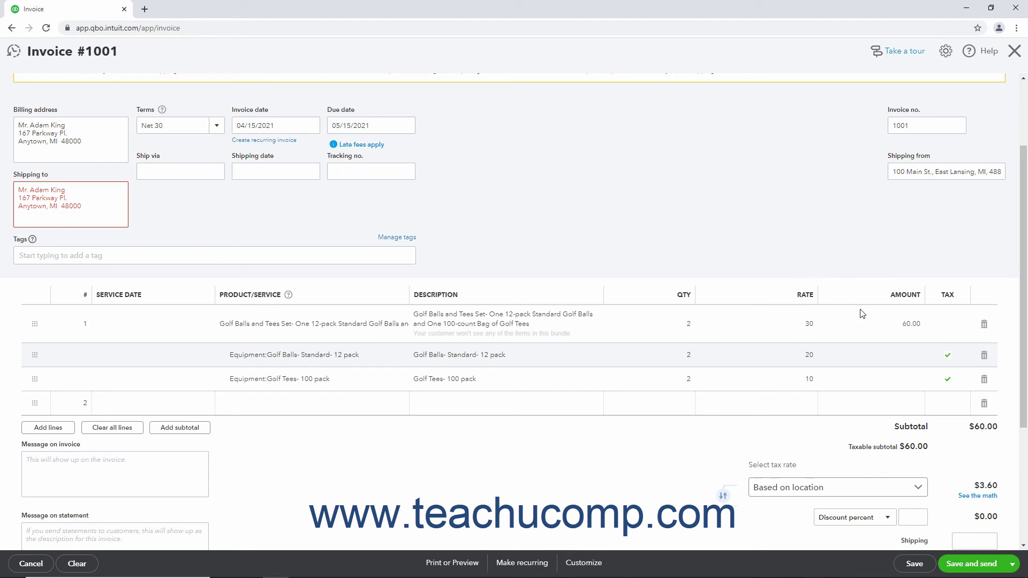
click(896, 426)
- Insert a $60.00 subtotal row directly below the two-bundle golf line
click(179, 429)
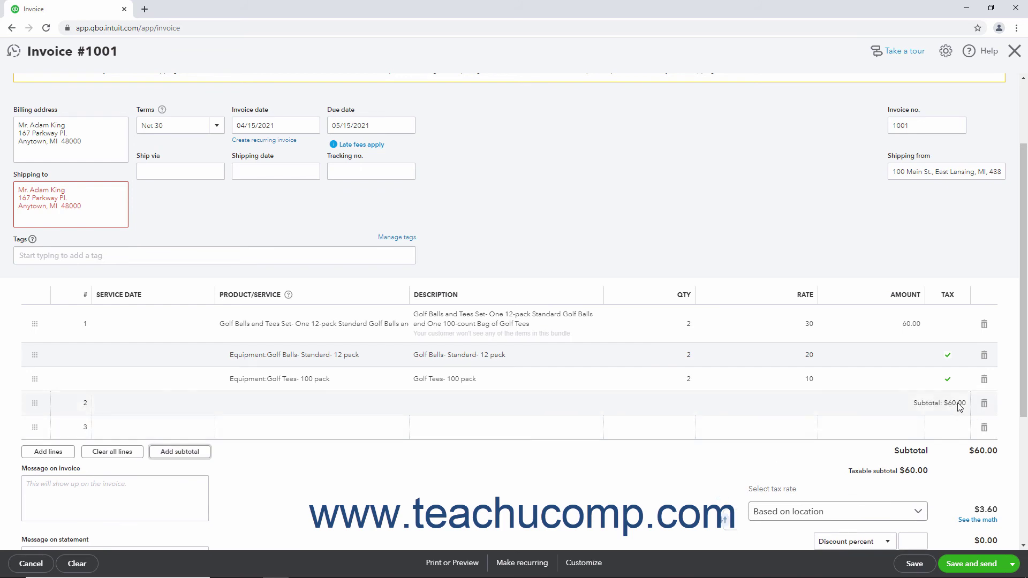
- Add 'Discount- 20% Off Golf Equipment' on line 3 with quantity 60, giving -12.00
click(348, 428)
click(399, 428)
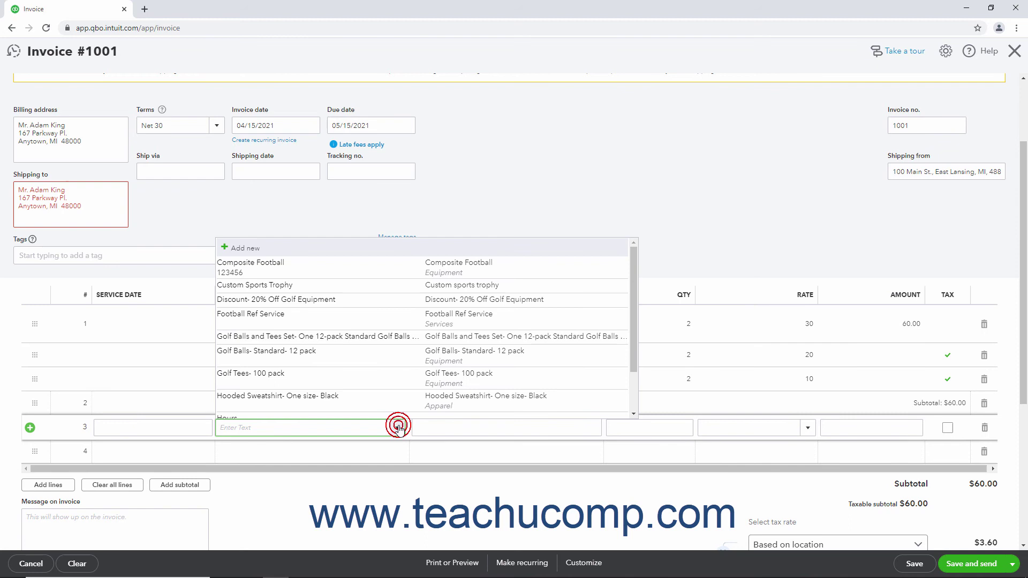
click(427, 300)
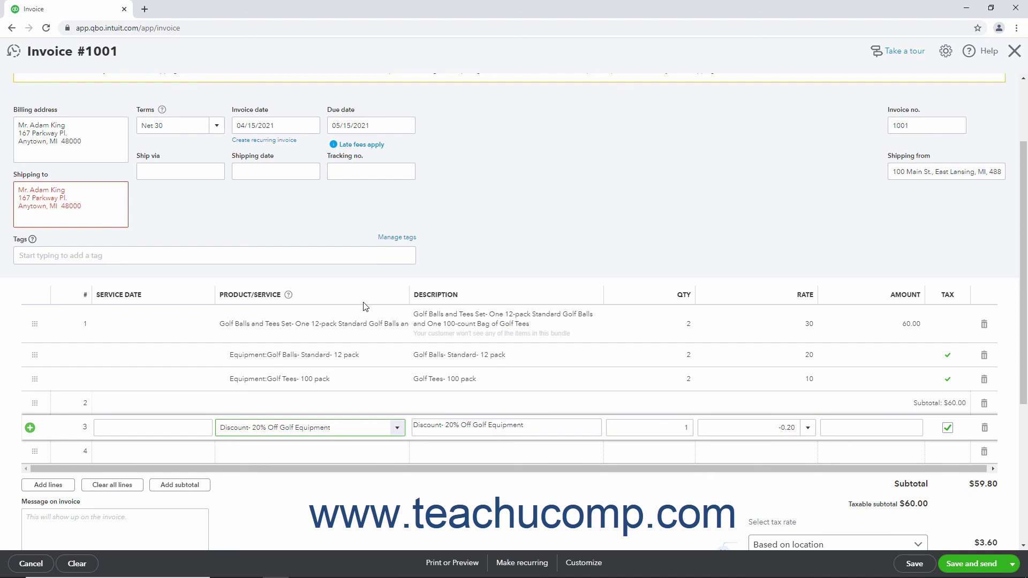
double_click(681, 431)
text(60)
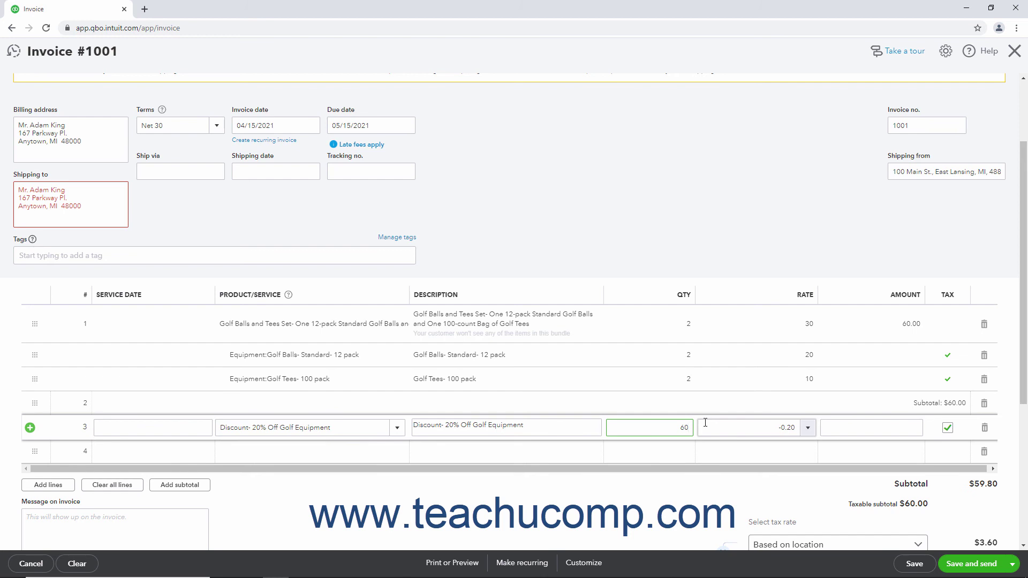
click(705, 423)
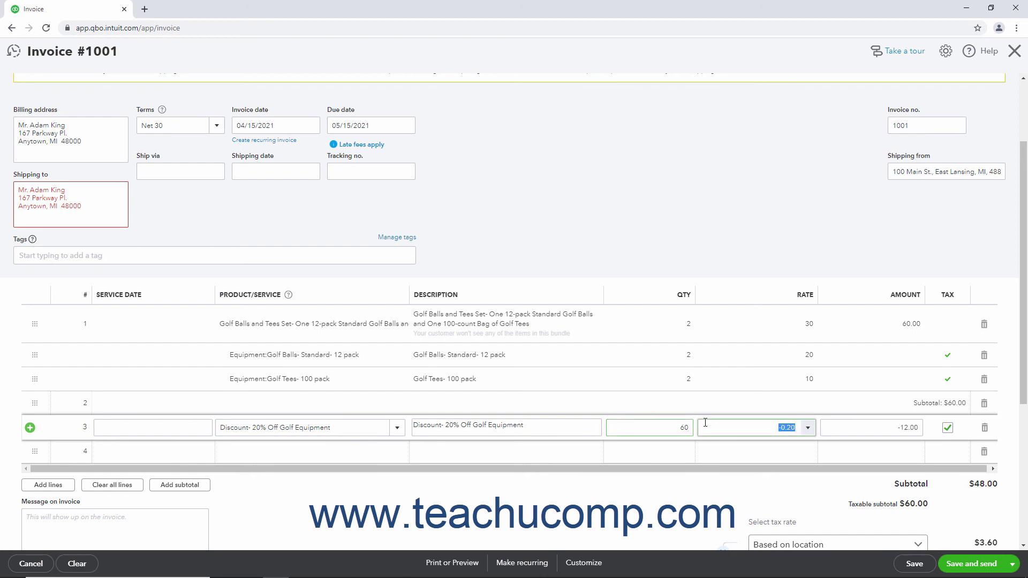
click(582, 406)
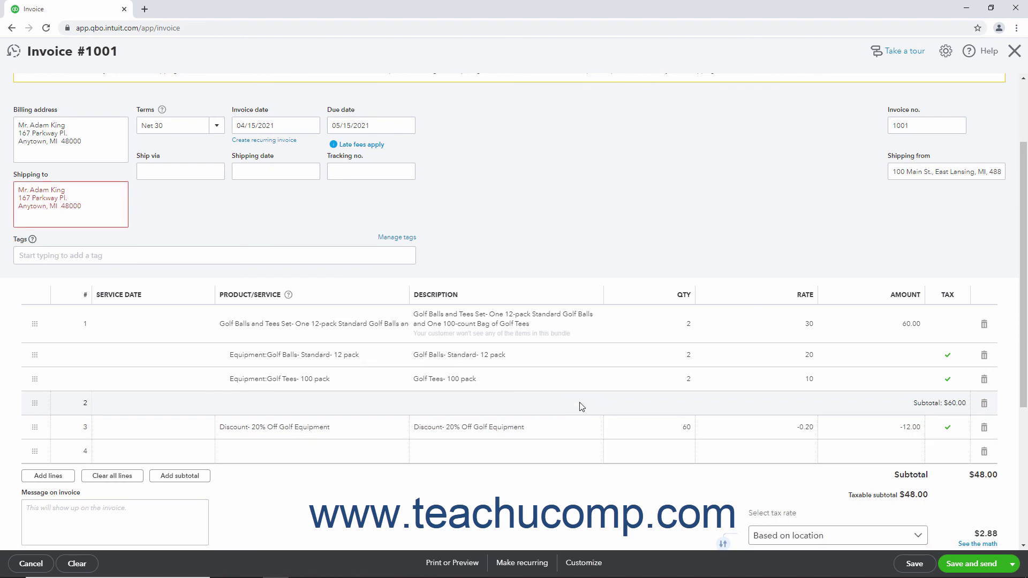
- Put one 'Hooded Sweatshirt- One size- Black' at 50 on line 4
scroll(582, 406, down, 1)
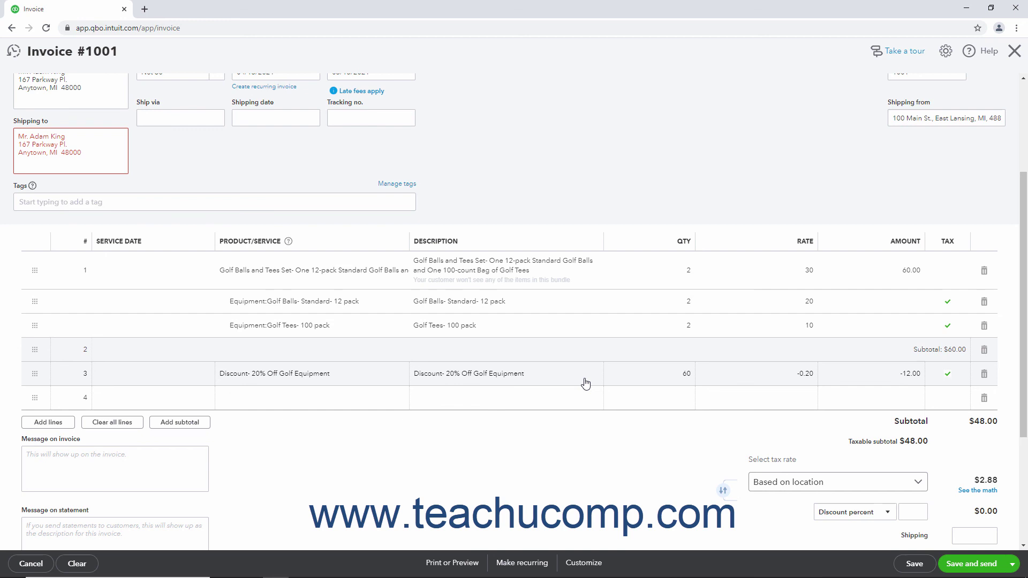
click(395, 401)
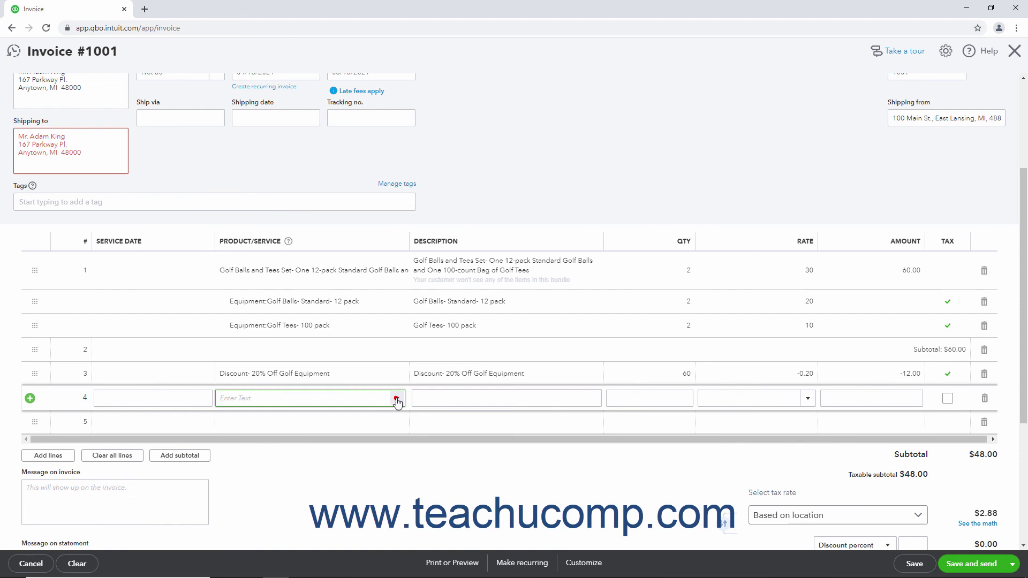
click(396, 401)
click(372, 369)
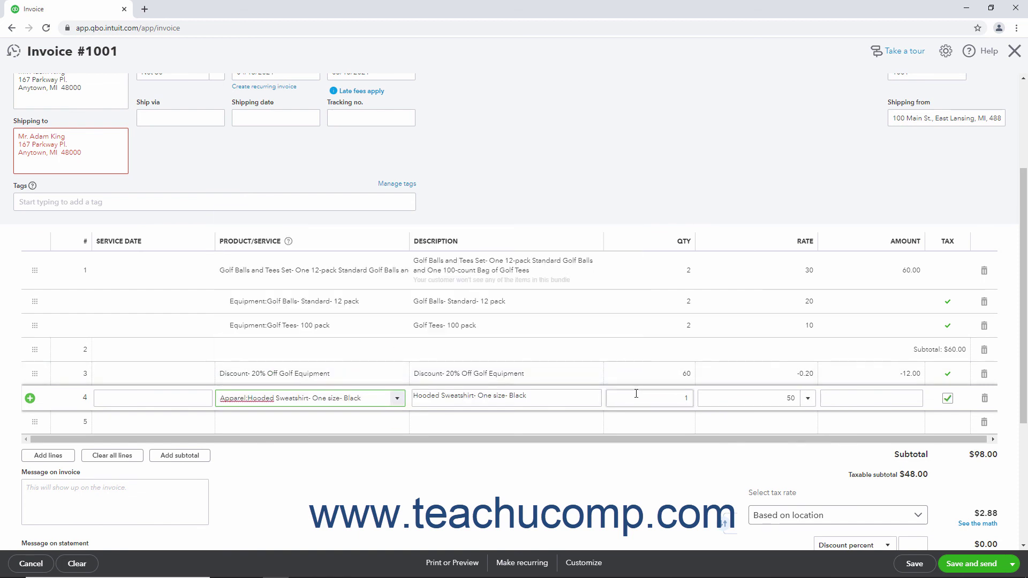
click(569, 358)
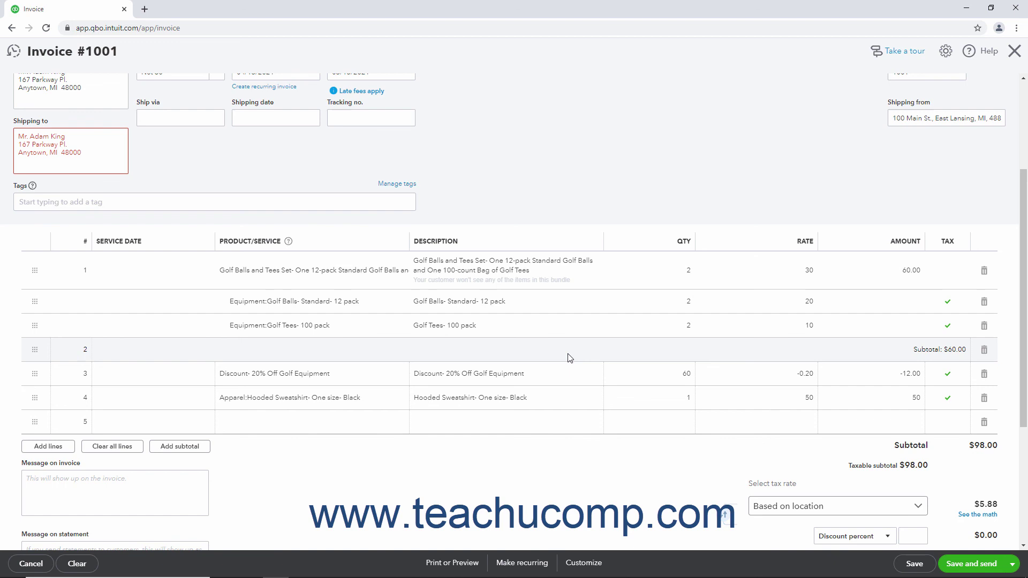
- Use the Save and close option for invoice 1001 at its $103.88 balance
scroll(569, 358, down, 3)
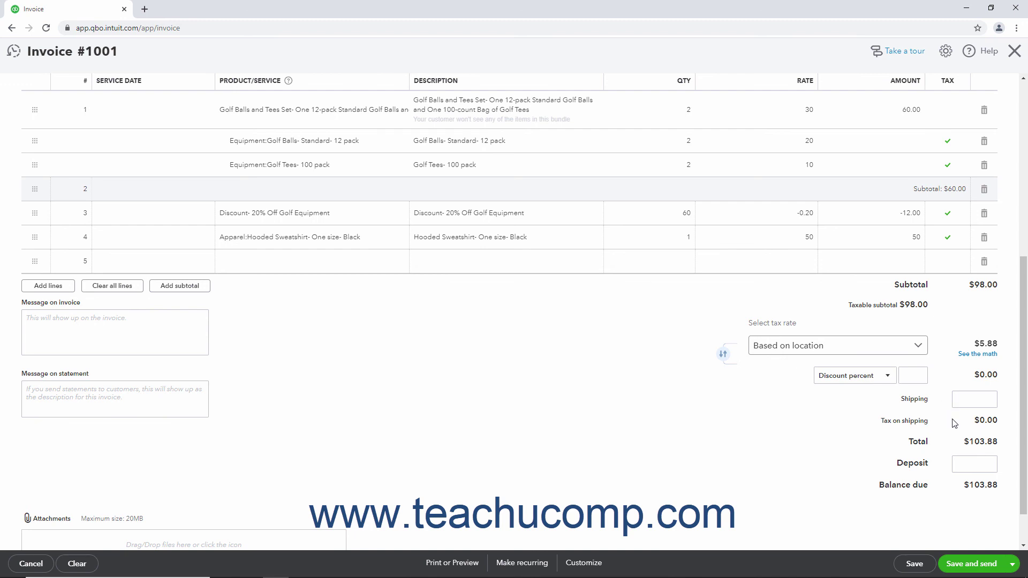
click(1012, 563)
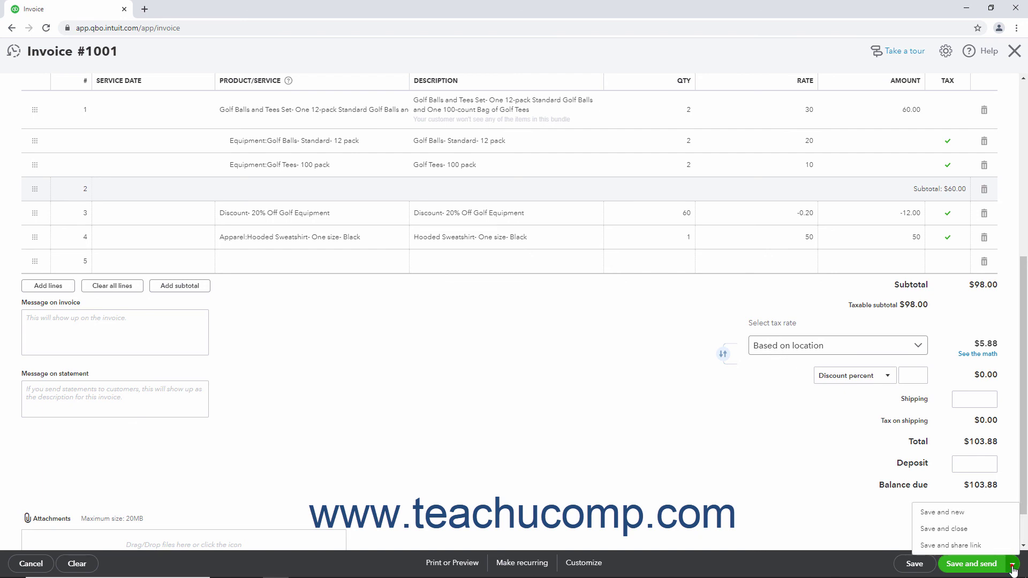
click(959, 512)
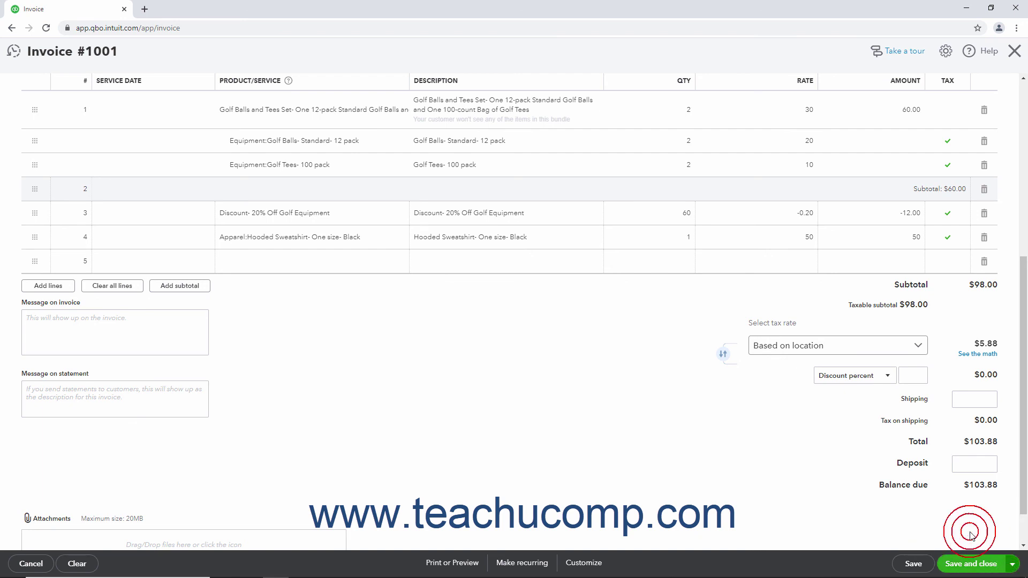